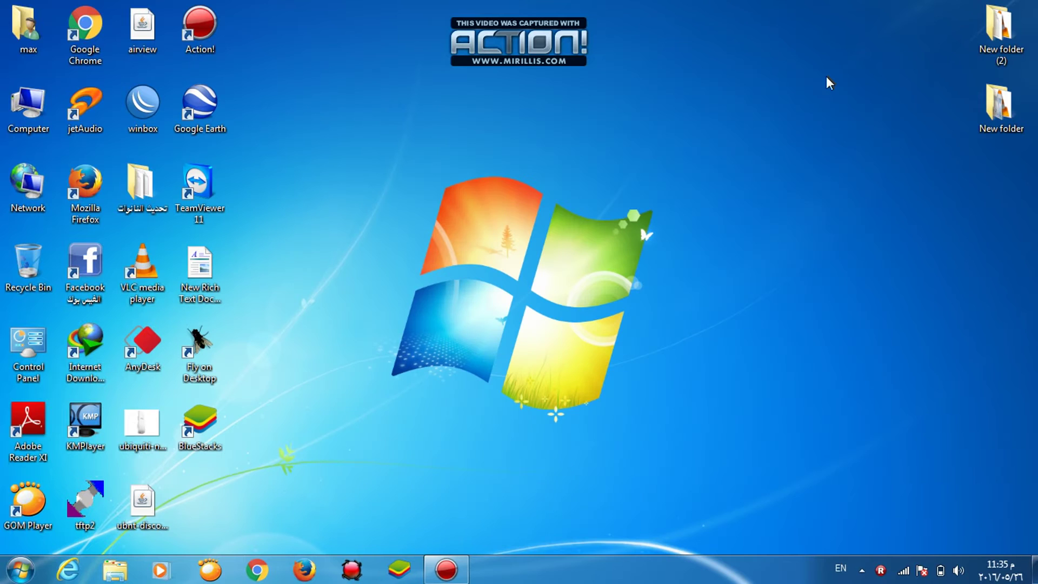
Refresh the desktop twice from its right-click menu
right_click(683, 89)
left_click(716, 131)
right_click(717, 131)
left_click(743, 174)
Launch Ubiquiti Discovery and open the NanoStation5 at 192.168.1.27 in the browser
double_click(153, 506)
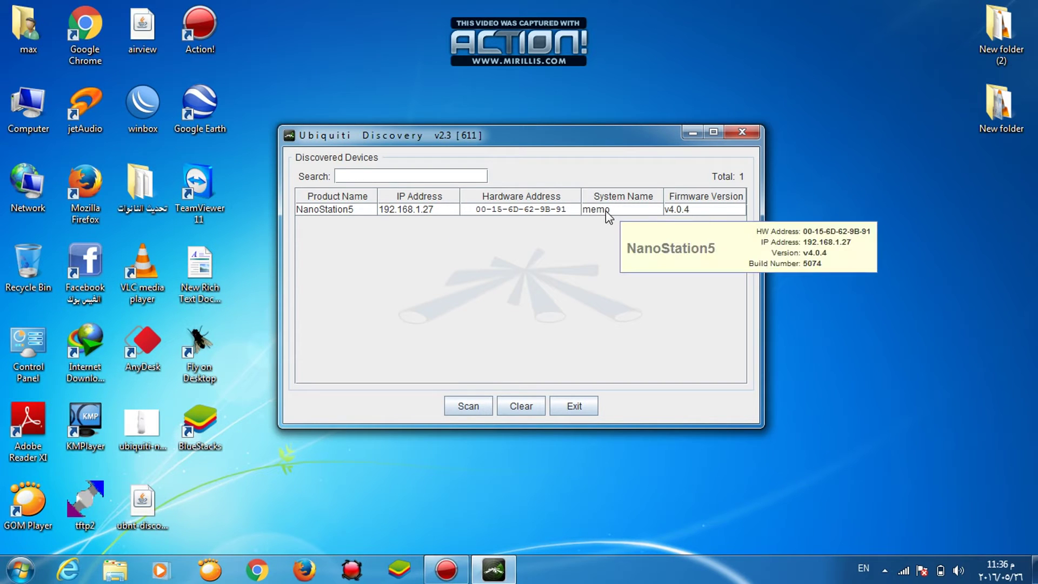
double_click(409, 210)
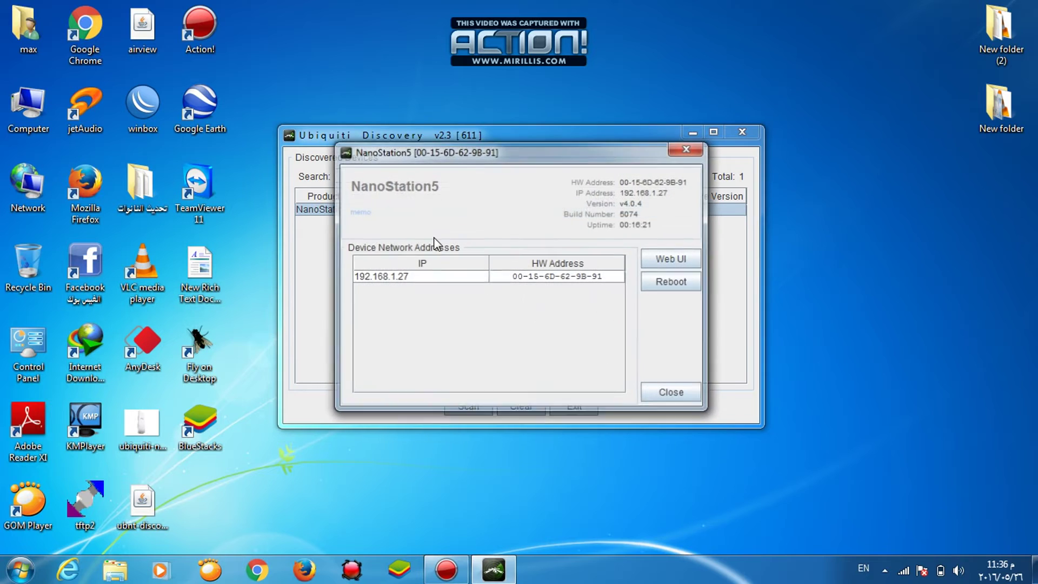
left_click(663, 263)
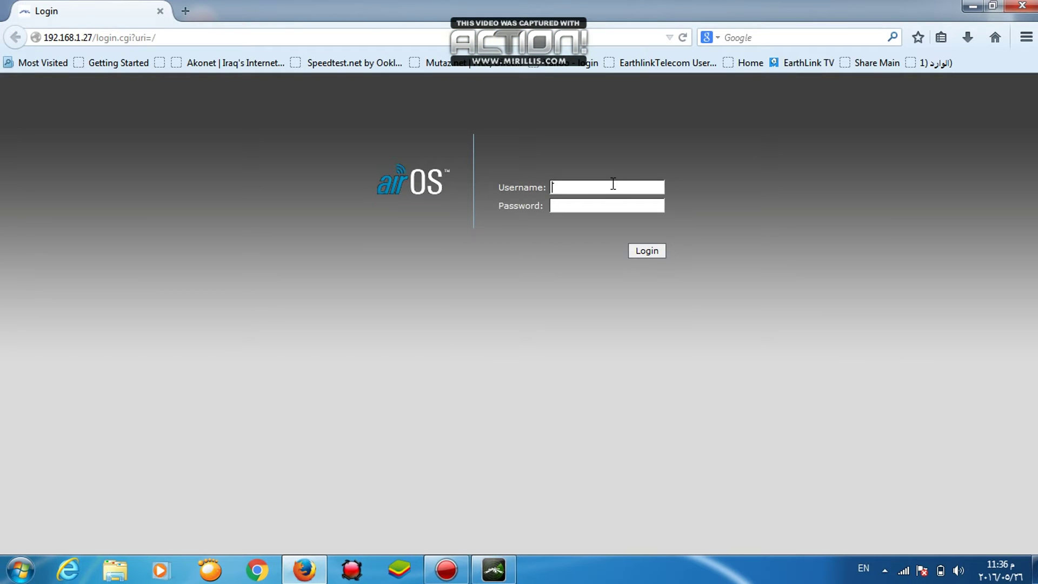
Log in to airOS with the saved administrator username and the account password
left_click(614, 186)
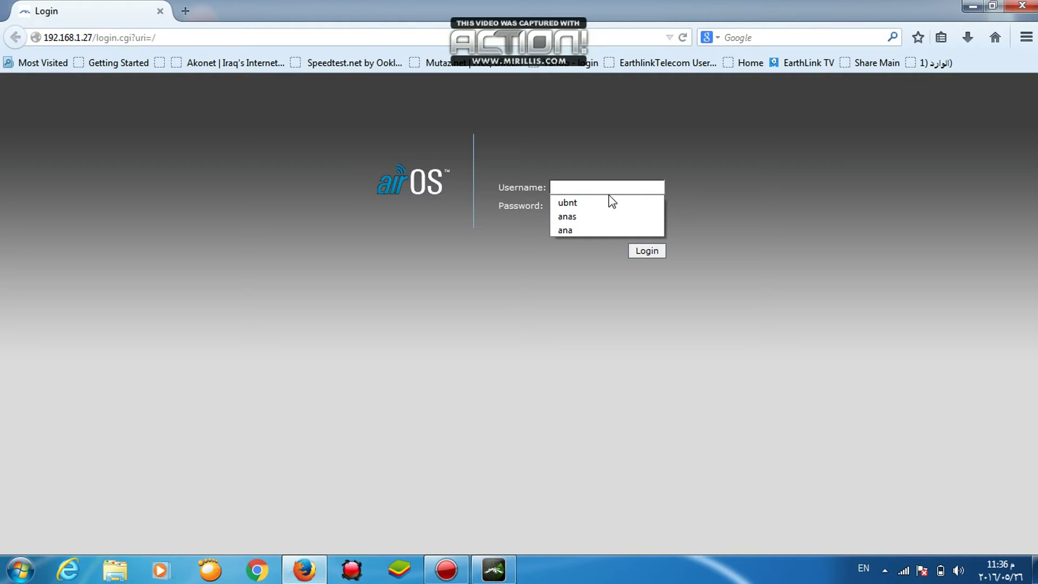
left_click(600, 211)
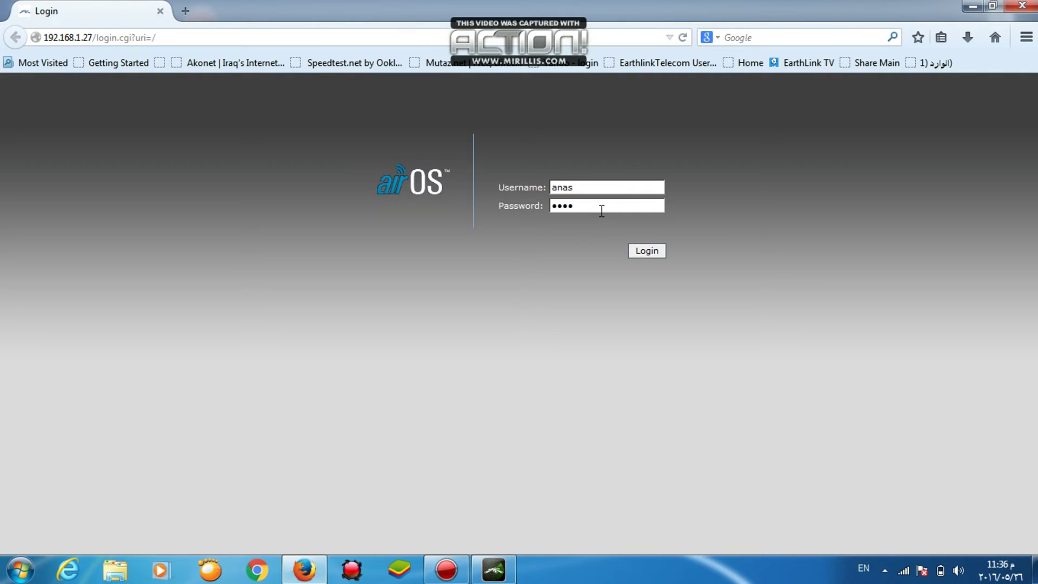
key("Return")
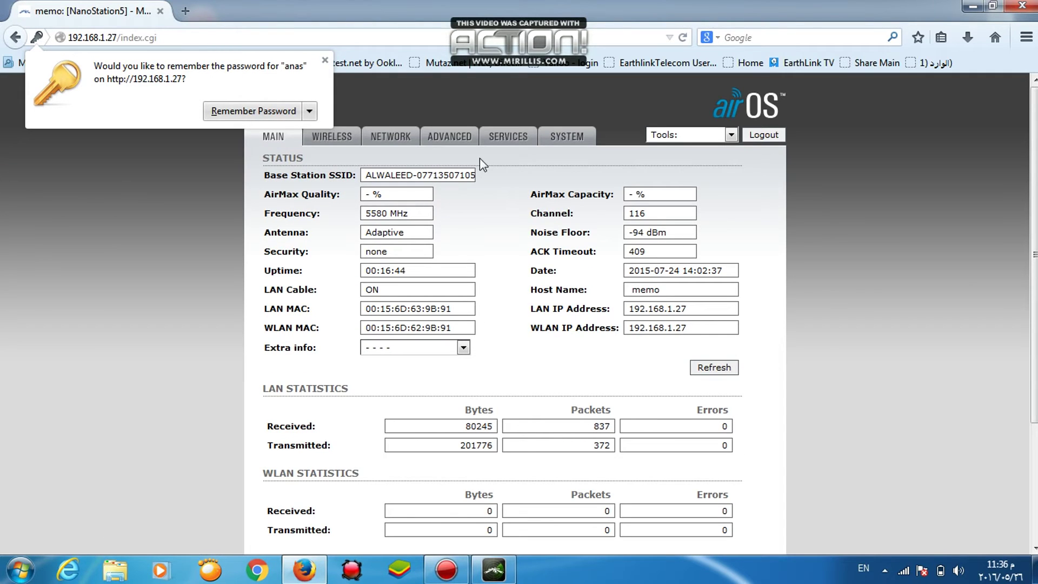
Browse the Network and System pages, briefly editing the host name, then reach Advanced settings
left_click(396, 145)
left_click(397, 142)
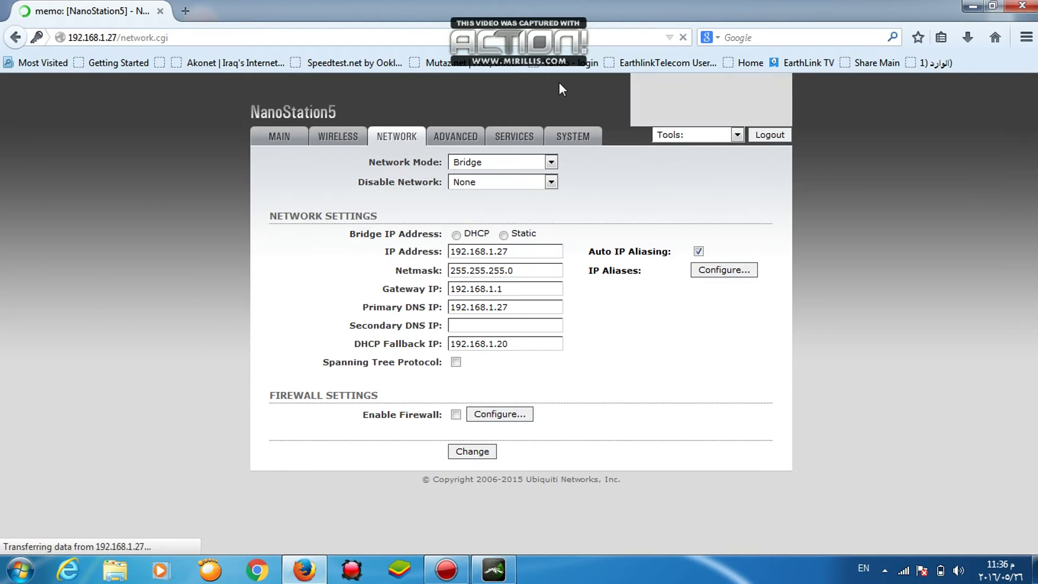
left_click(571, 136)
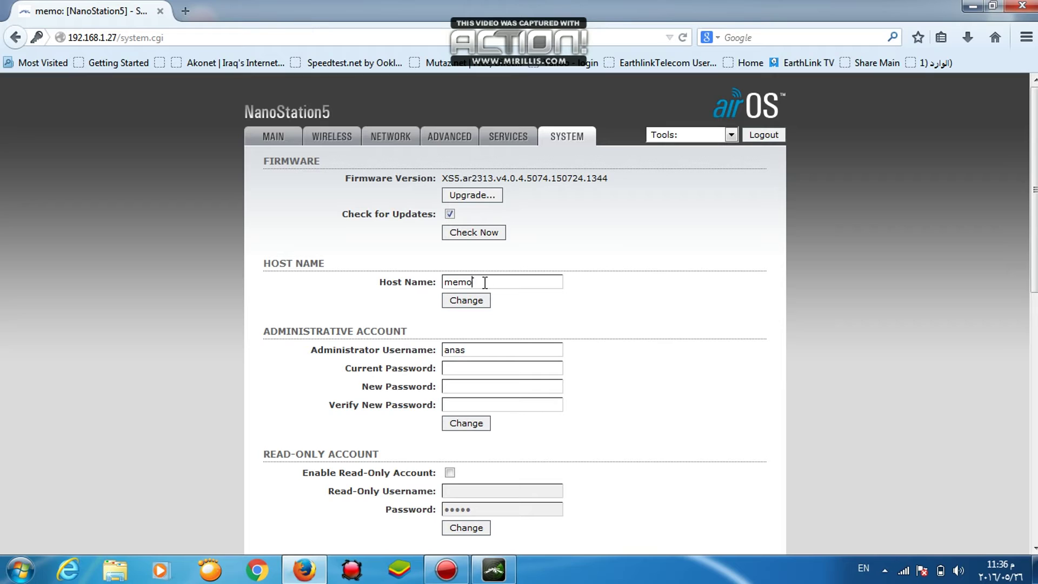
type("dhad")
key("BackSpace")
key("BackSpace")
key("BackSpace")
key("BackSpace")
key("BackSpace")
key("BackSpace")
key("BackSpace")
key("BackSpace")
left_click(373, 139)
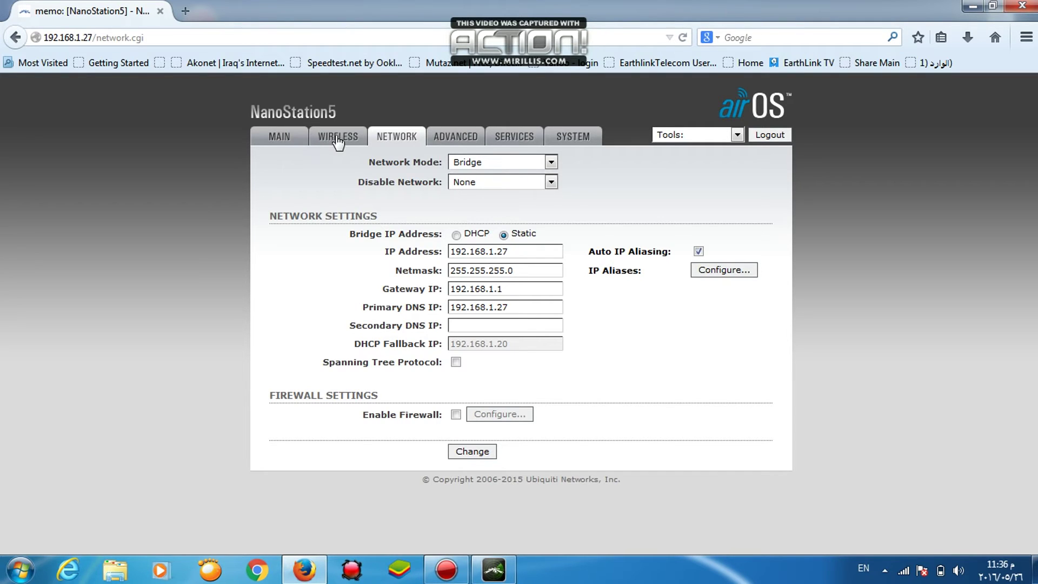
left_click(453, 142)
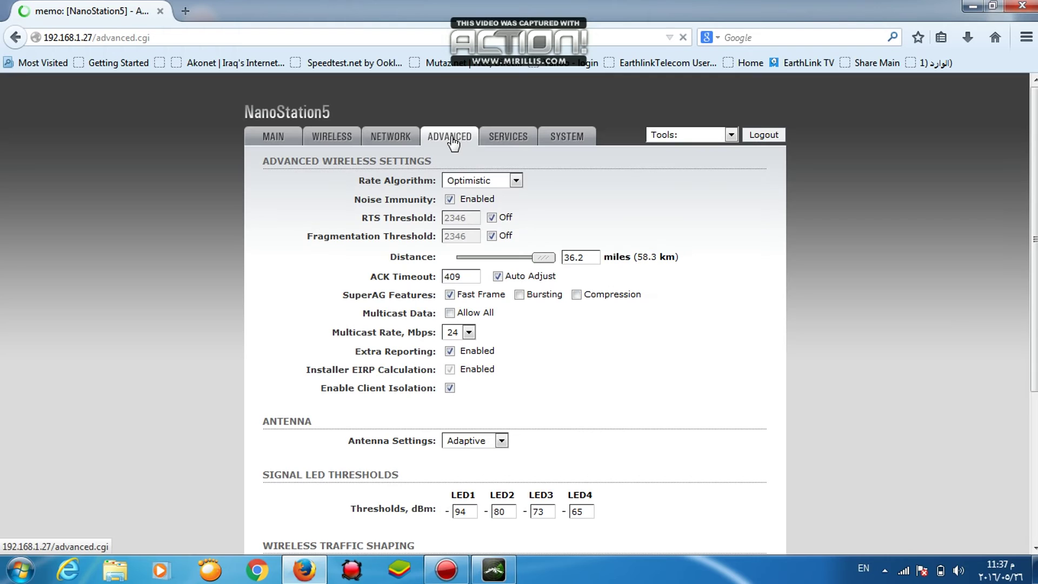
Keep distance at 36.2 miles, Optimistic rate algorithm and 24 Mbps multicast rate
left_click_drag(552, 257, 580, 275)
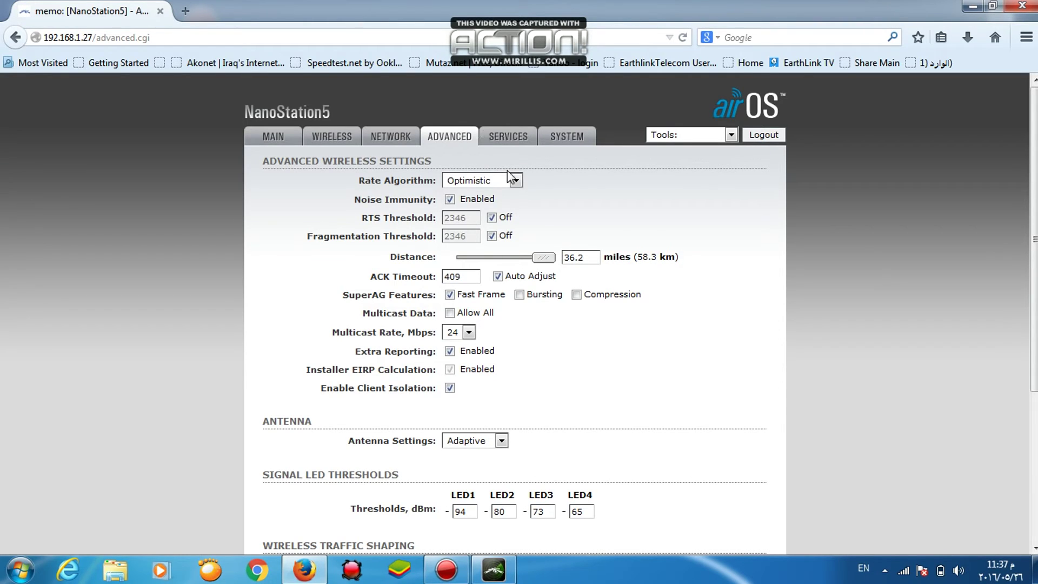
left_click(515, 181)
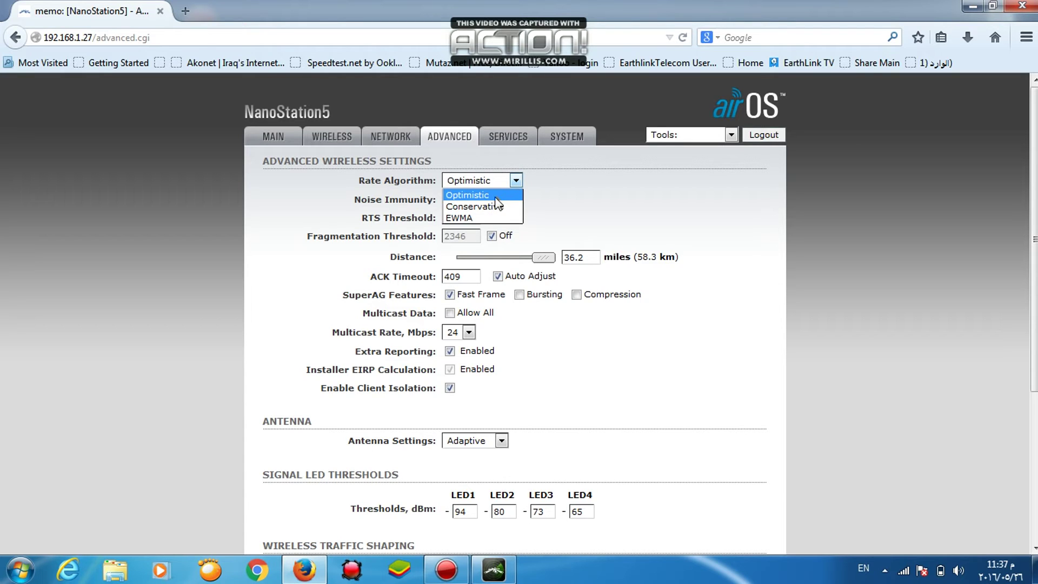
left_click(496, 197)
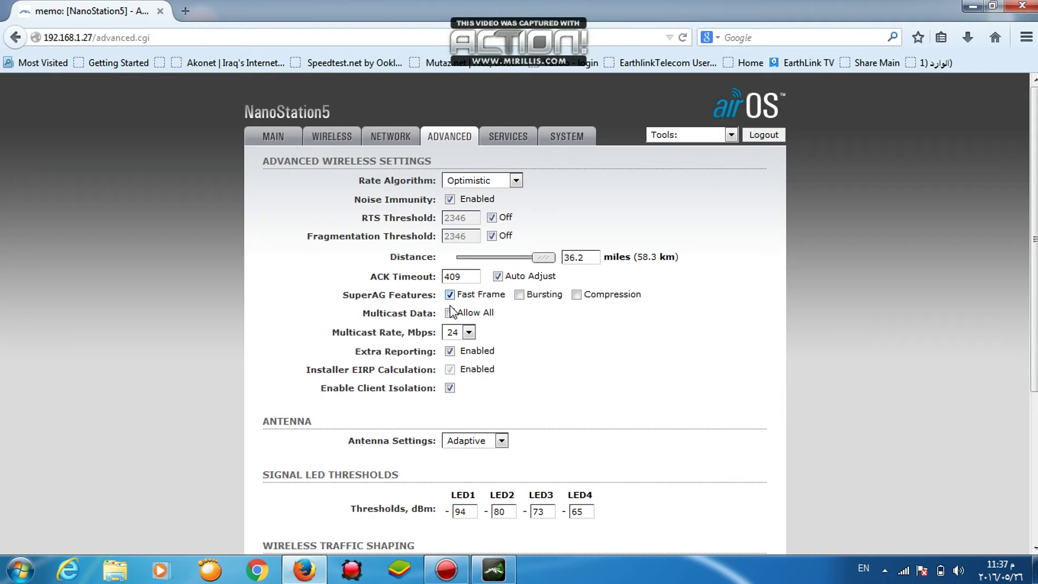
left_click(469, 332)
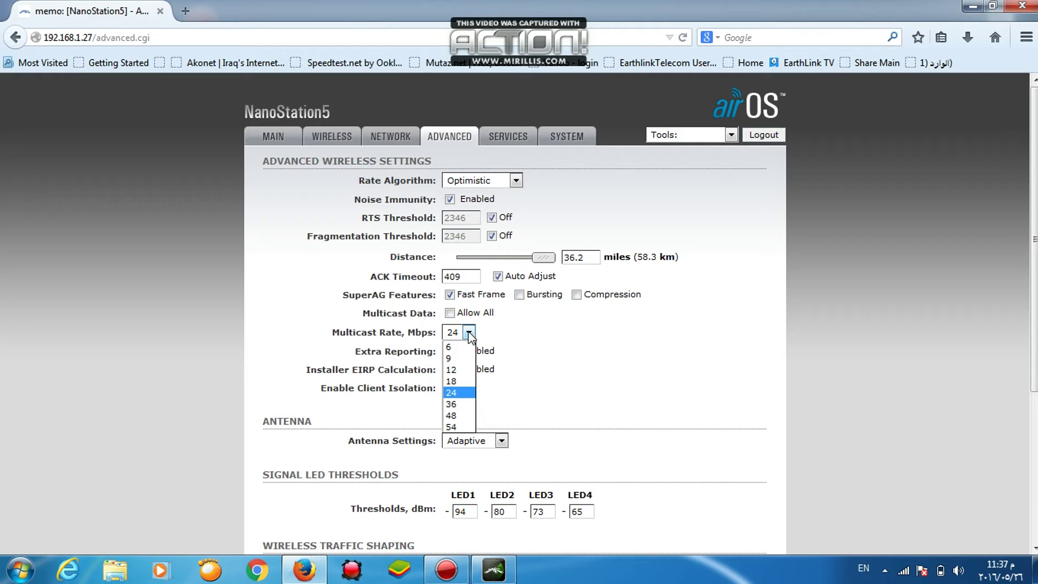
left_click(464, 393)
Set Antenna Settings to Vertical and save the advanced settings
left_click(503, 442)
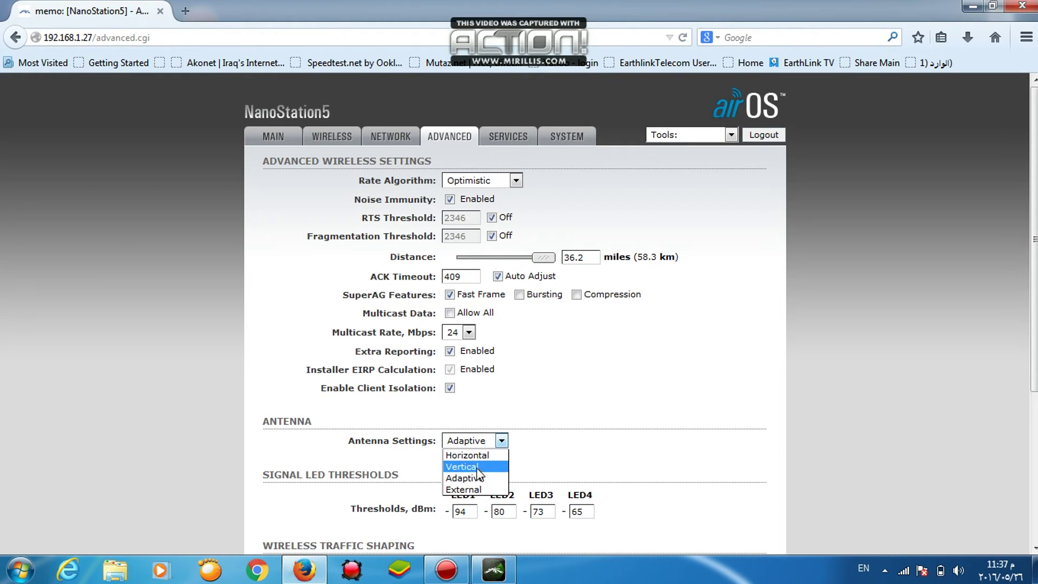
left_click(465, 466)
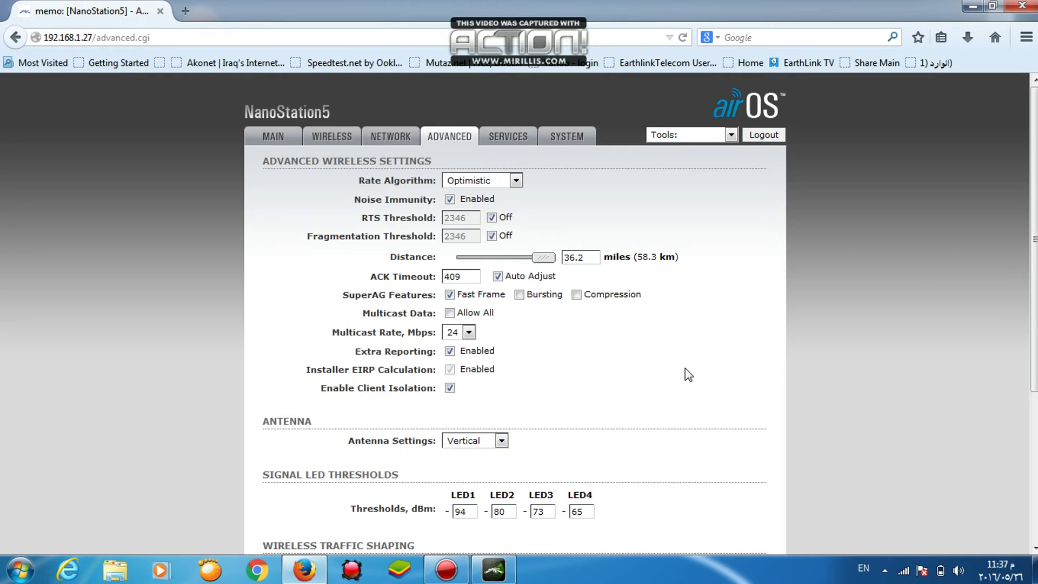
scroll(687, 373, "down", 5)
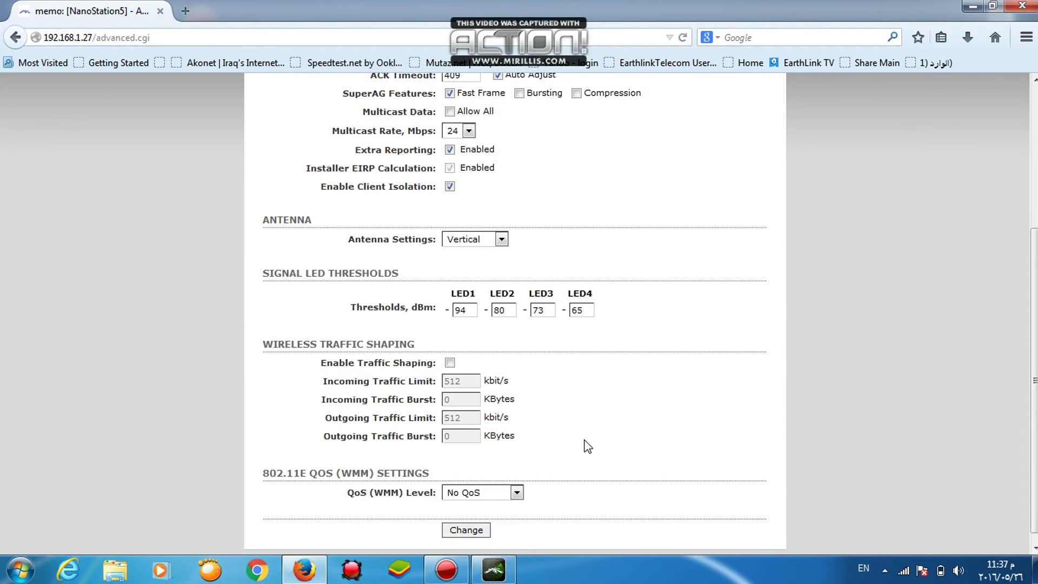
left_click(466, 532)
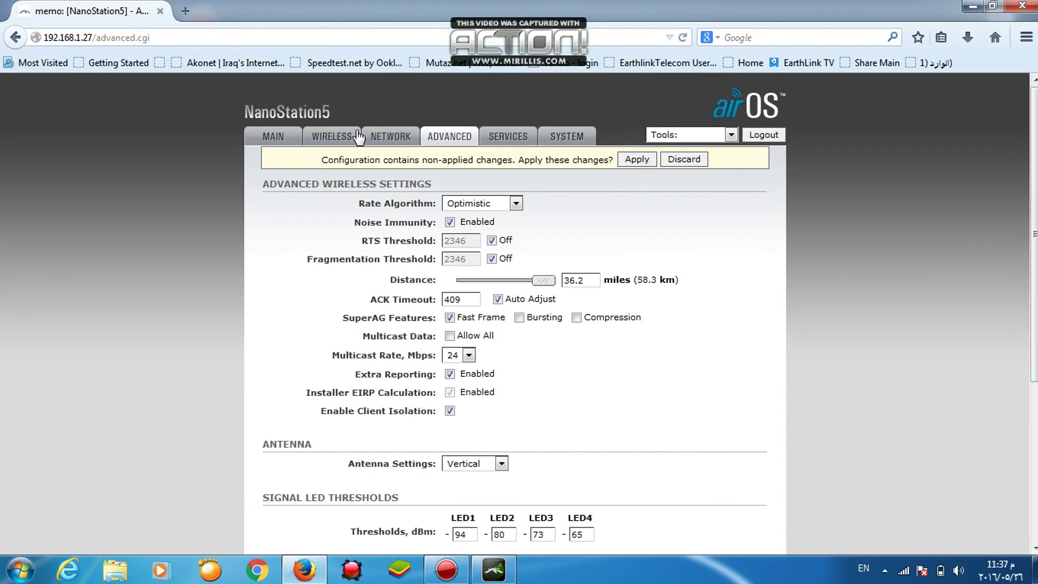
Change the country code to COMPLIANCE TEST on the Wireless page, agreeing to the terms of use
left_click(330, 137)
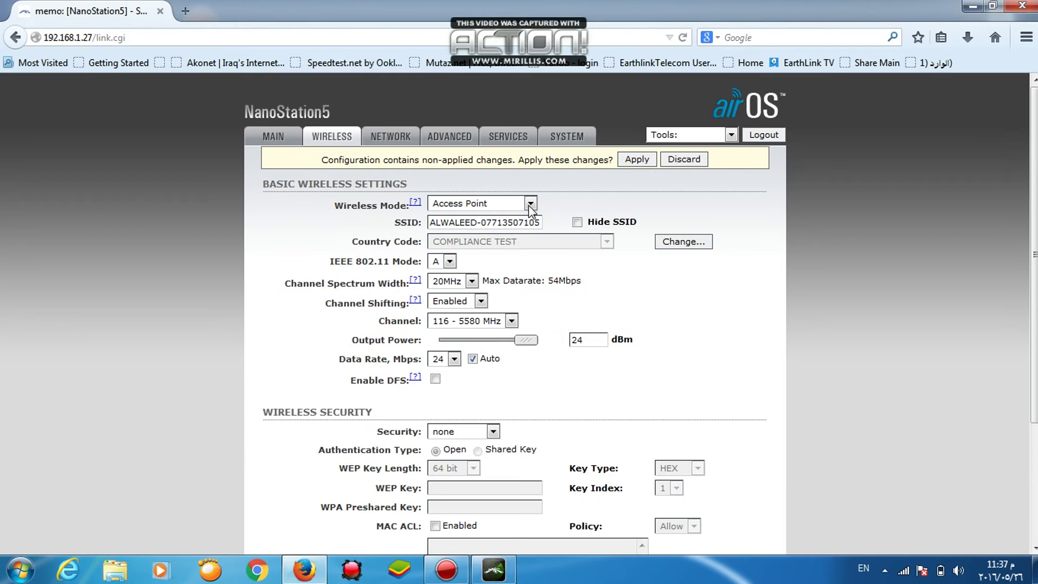
left_click(669, 246)
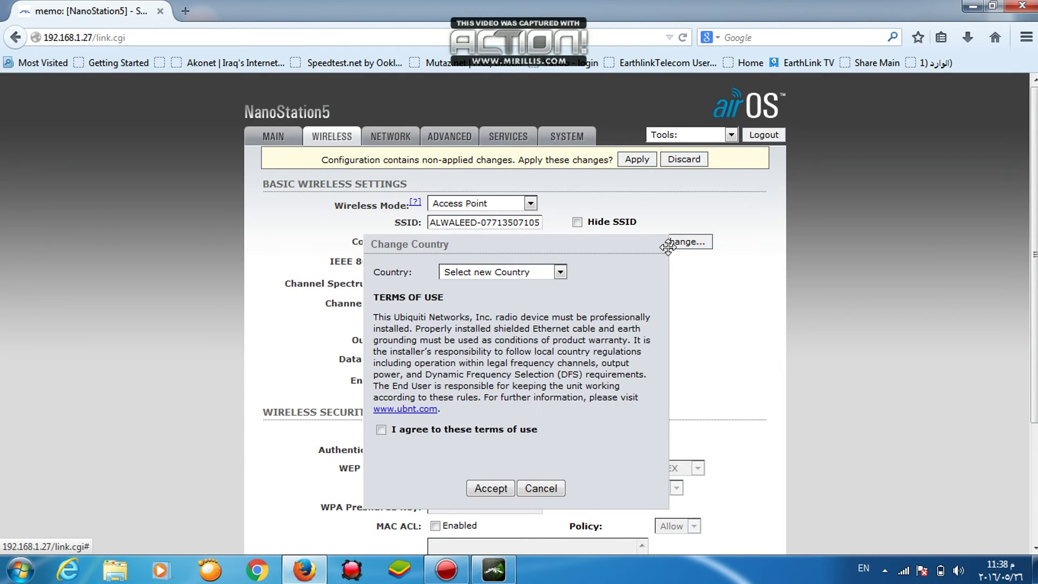
left_click(560, 273)
left_click_drag(561, 292, 562, 500)
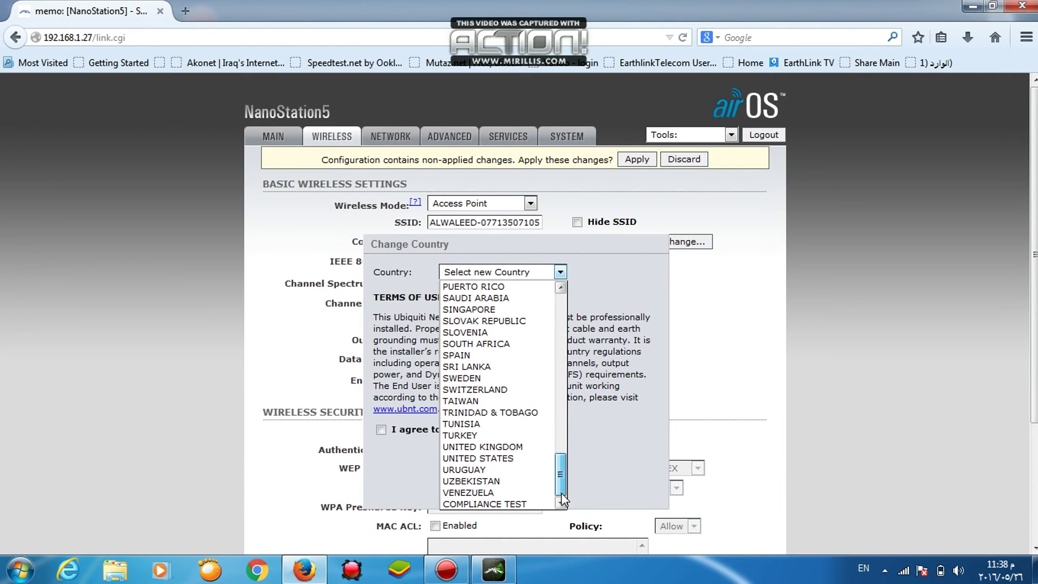
left_click(532, 503)
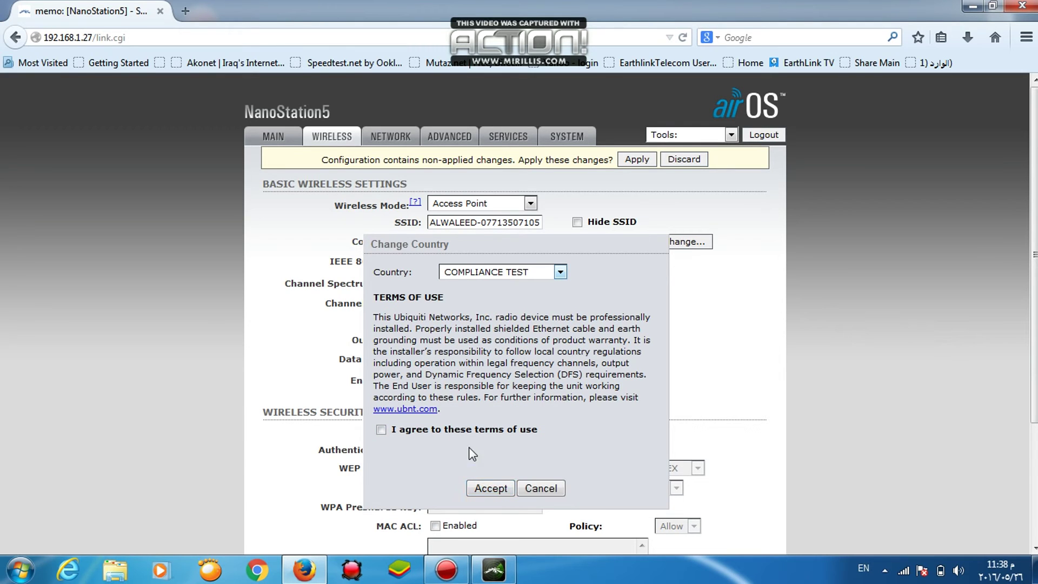
left_click(470, 432)
left_click(478, 488)
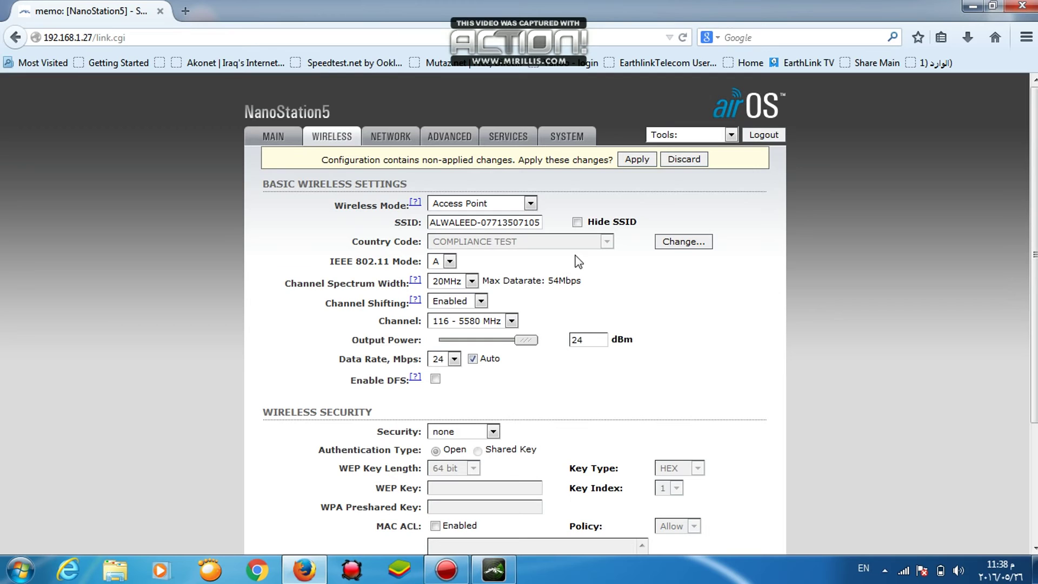
Pick Station as the wireless mode, leave the channel unchanged, and apply pending changes
left_click(511, 322)
left_click(511, 321)
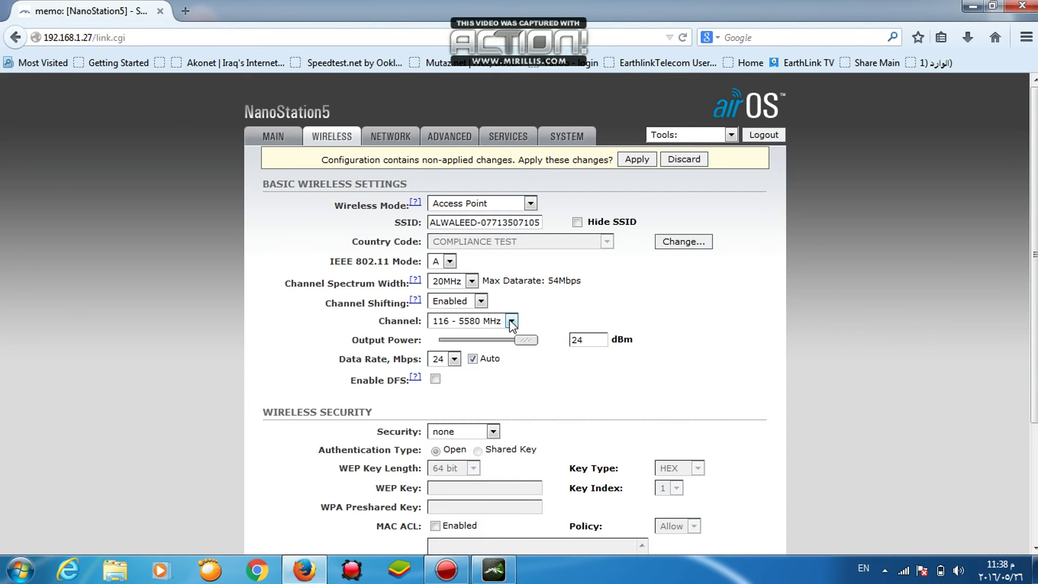
left_click(529, 204)
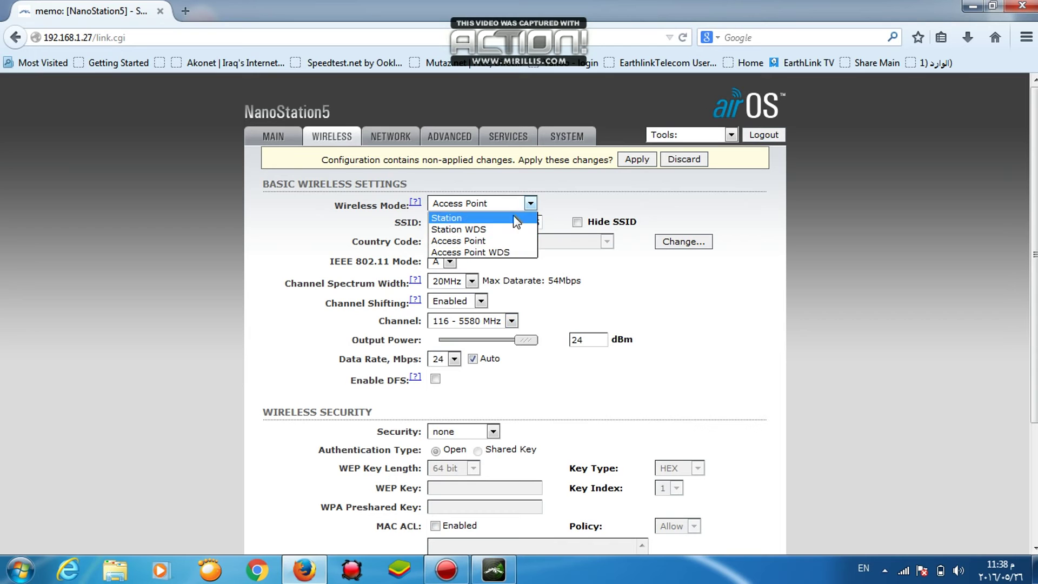
left_click(514, 217)
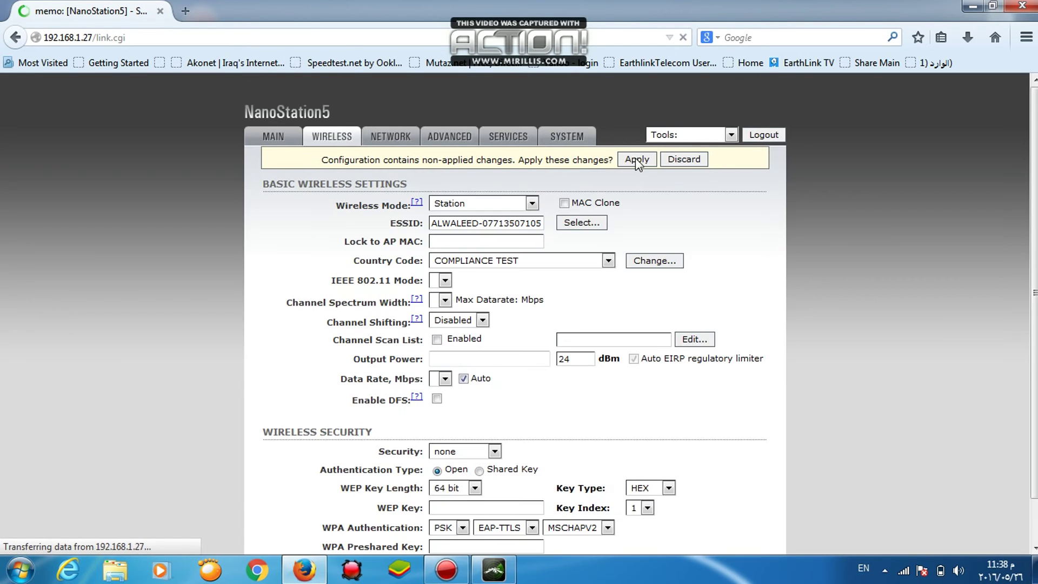
left_click(636, 159)
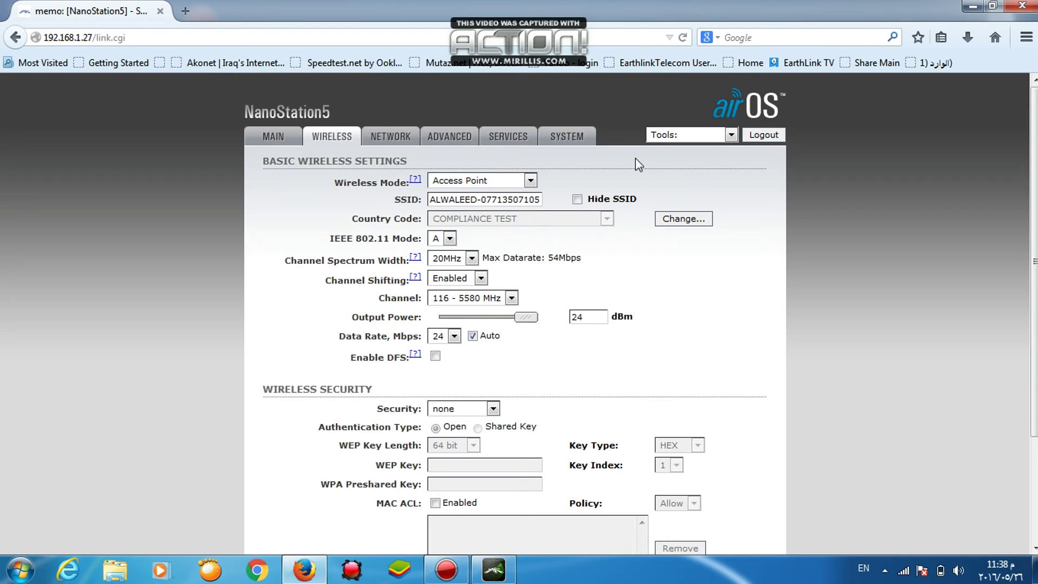
Select Station wireless mode, save the wireless settings, and apply the configuration
left_click(529, 181)
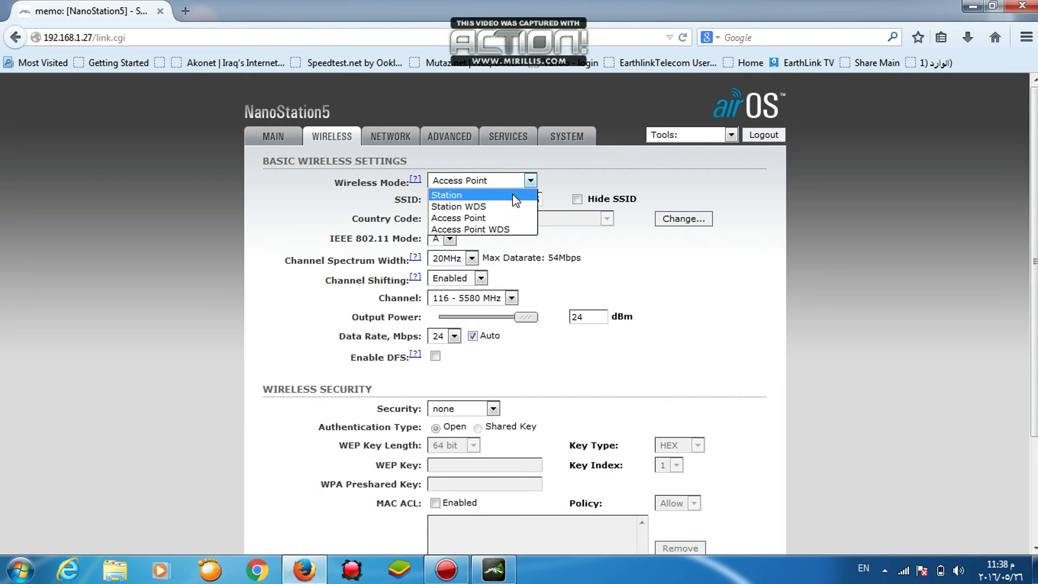
left_click(511, 195)
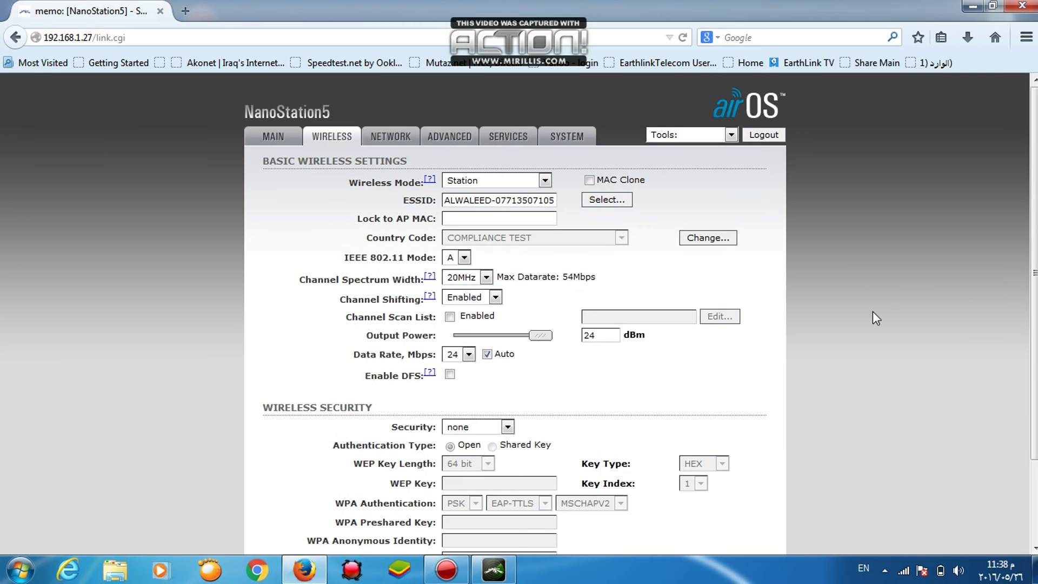
scroll(872, 310, "down", 3)
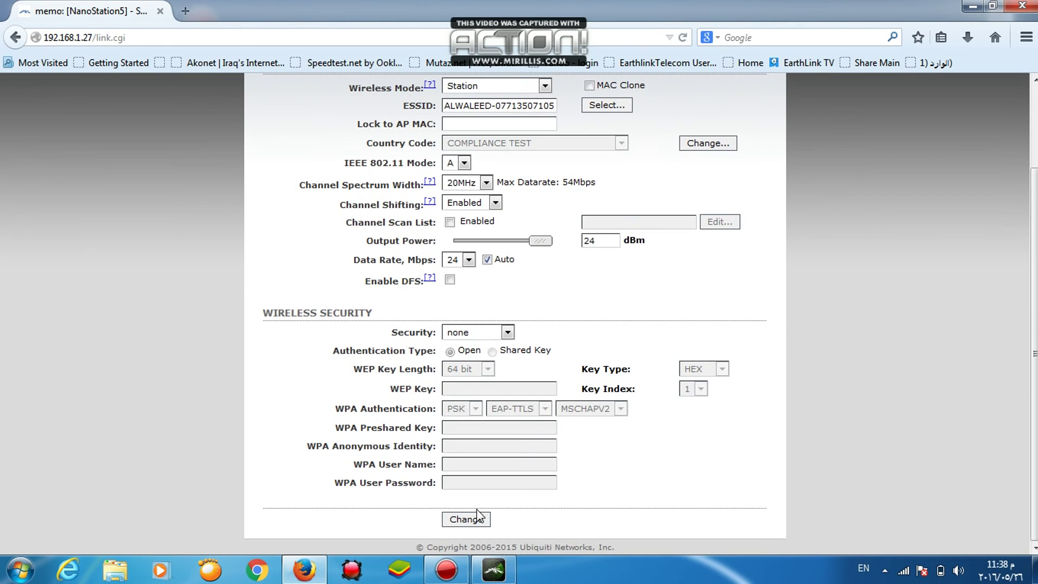
left_click(457, 520)
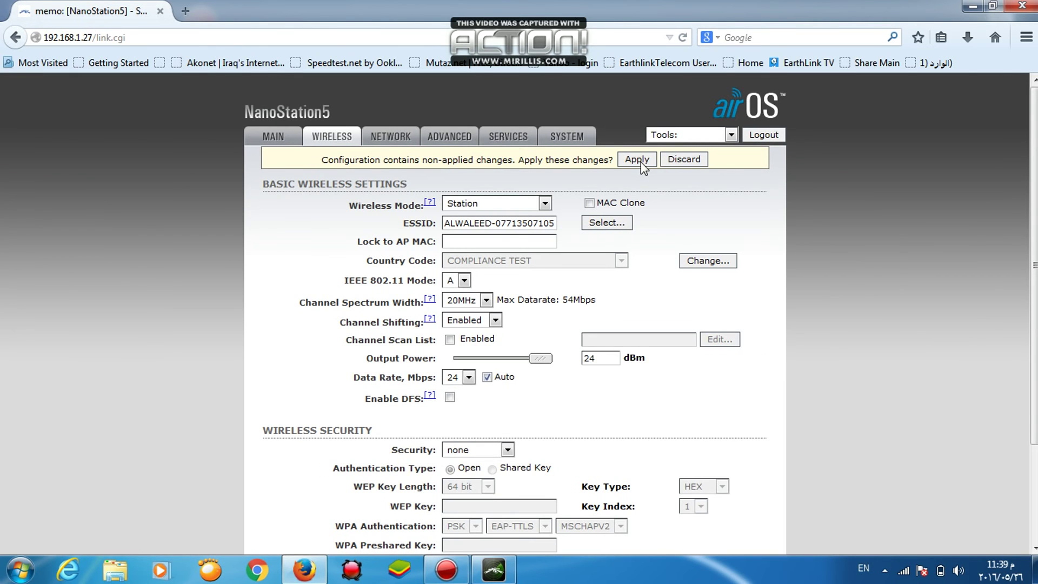
left_click(638, 159)
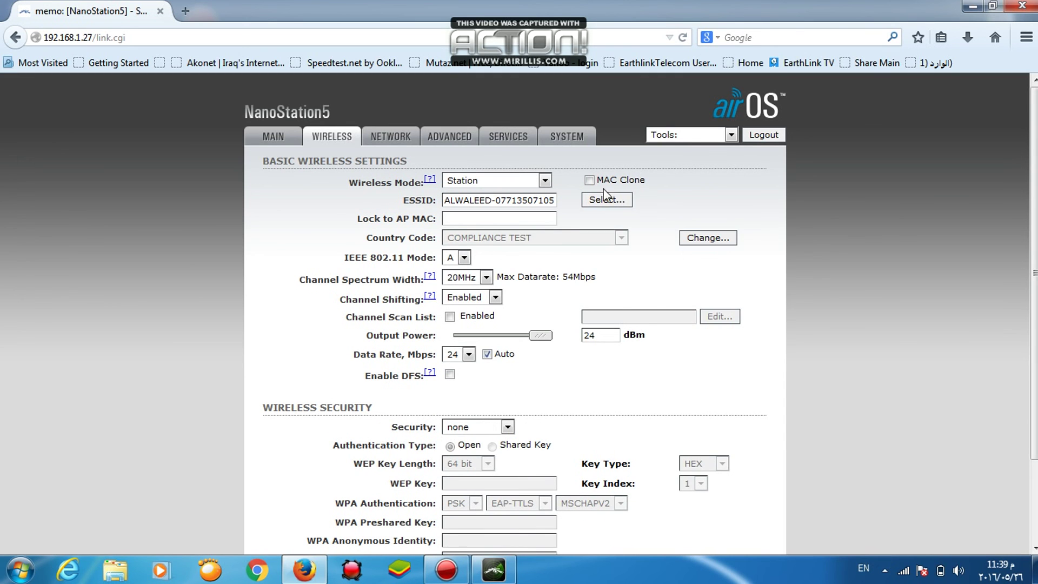
left_click(606, 200)
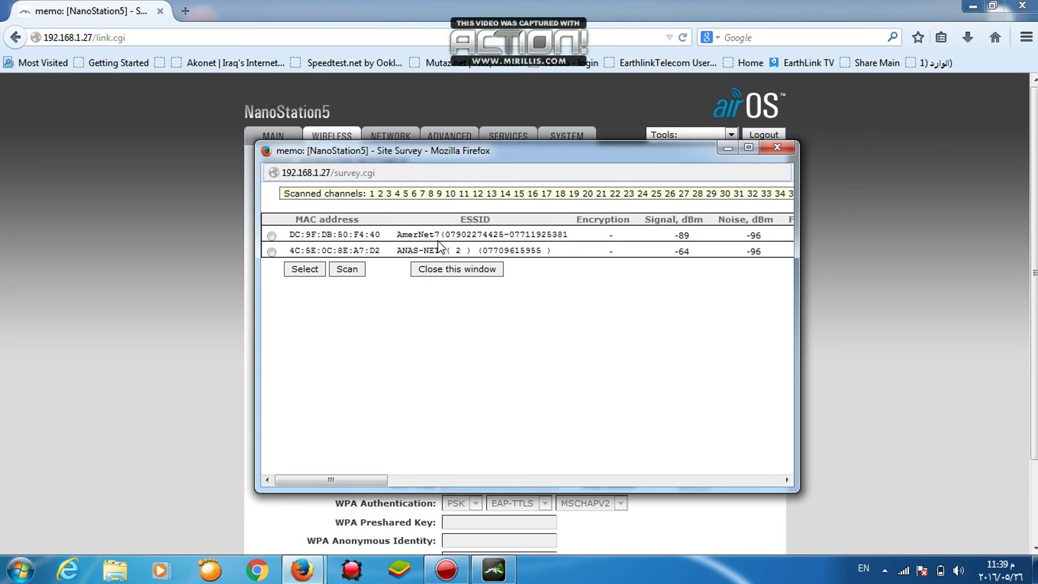
left_click(777, 149)
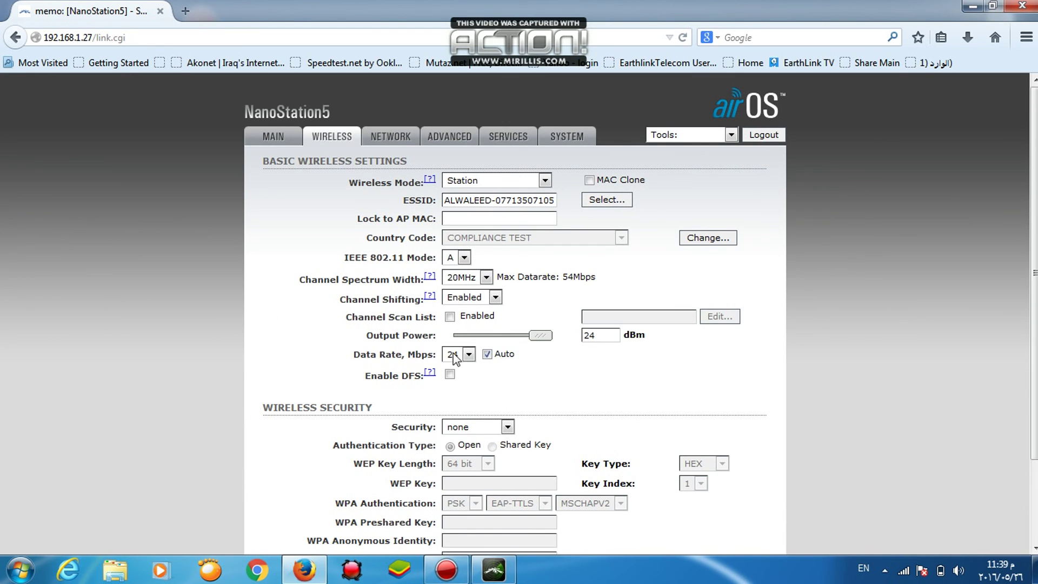
left_click(473, 356)
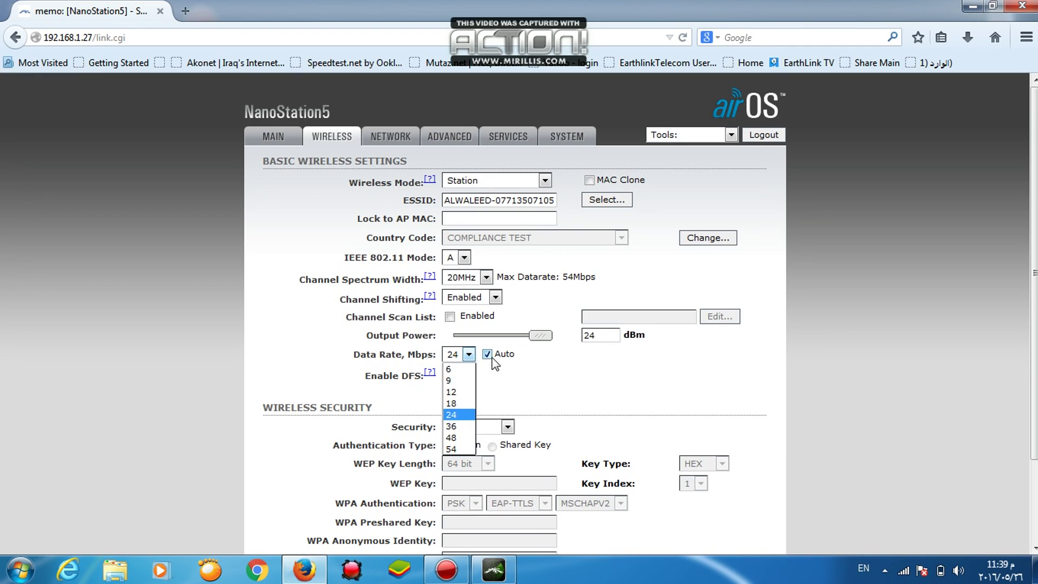
left_click(493, 364)
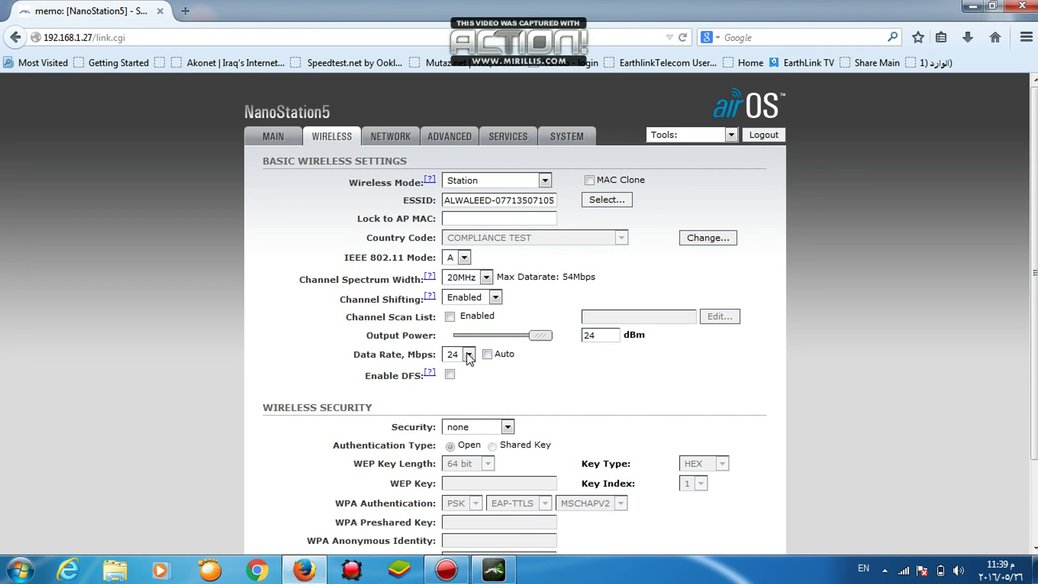
left_click(468, 355)
left_click(492, 355)
scroll(1034, 270, "down", 3)
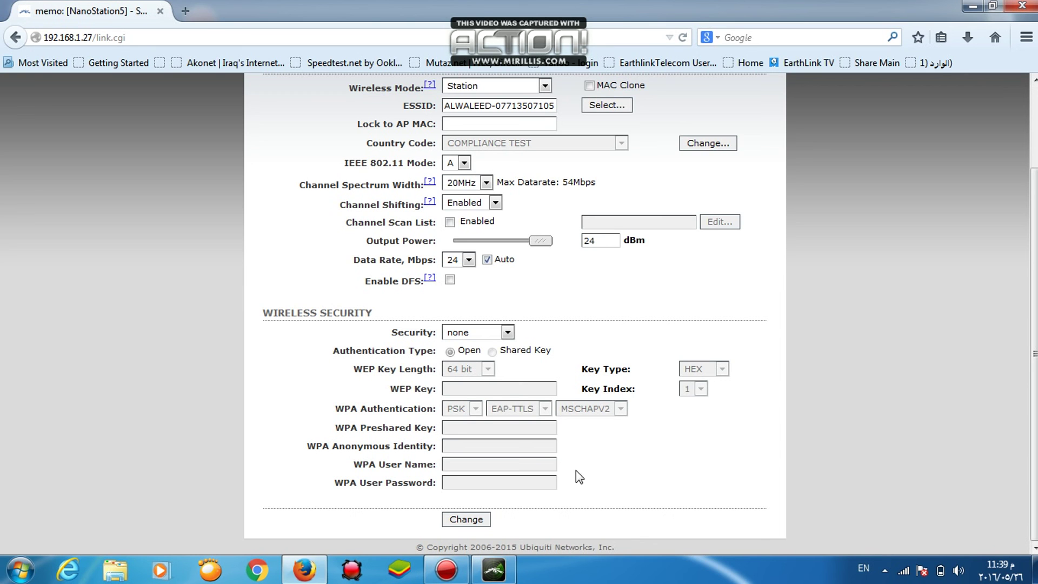
left_click(458, 577)
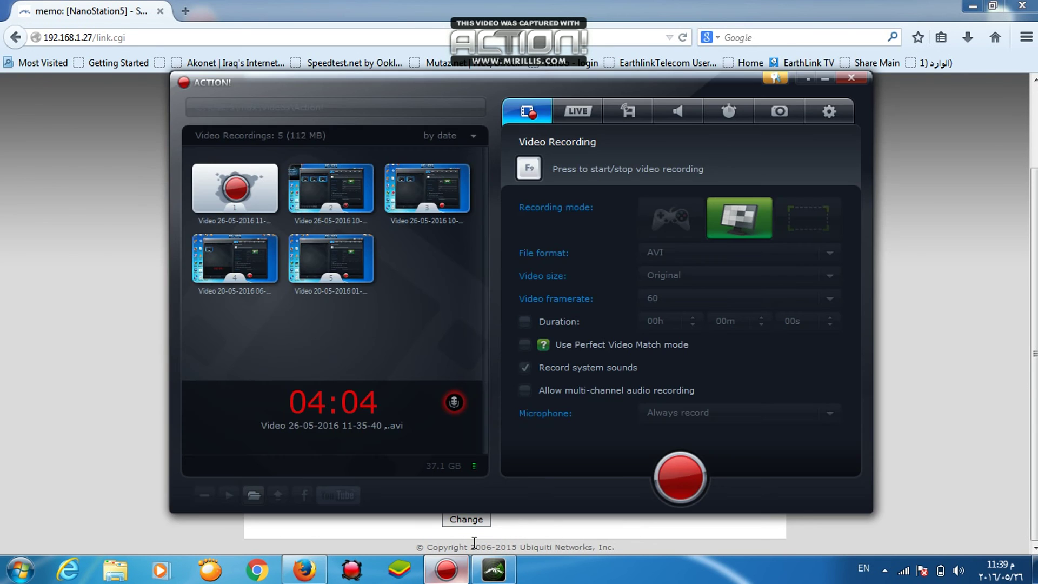